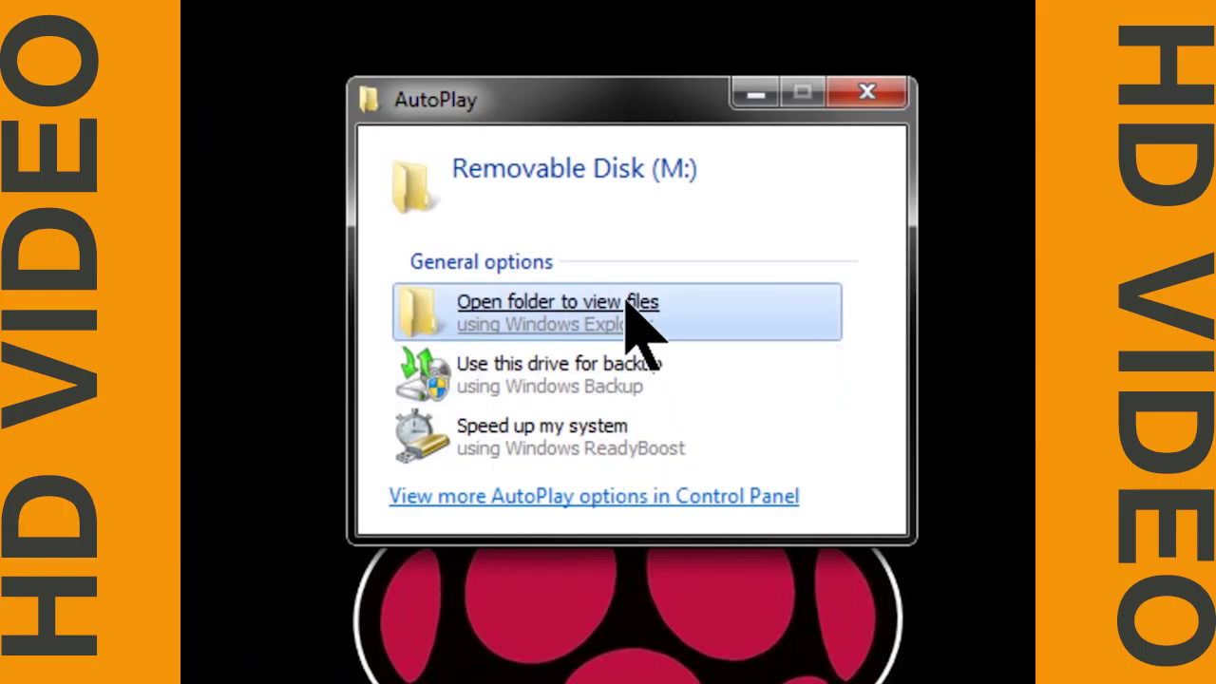
Open Removable Disk (M:) from AutoPlay to view its files, and close the folder window
click(587, 306)
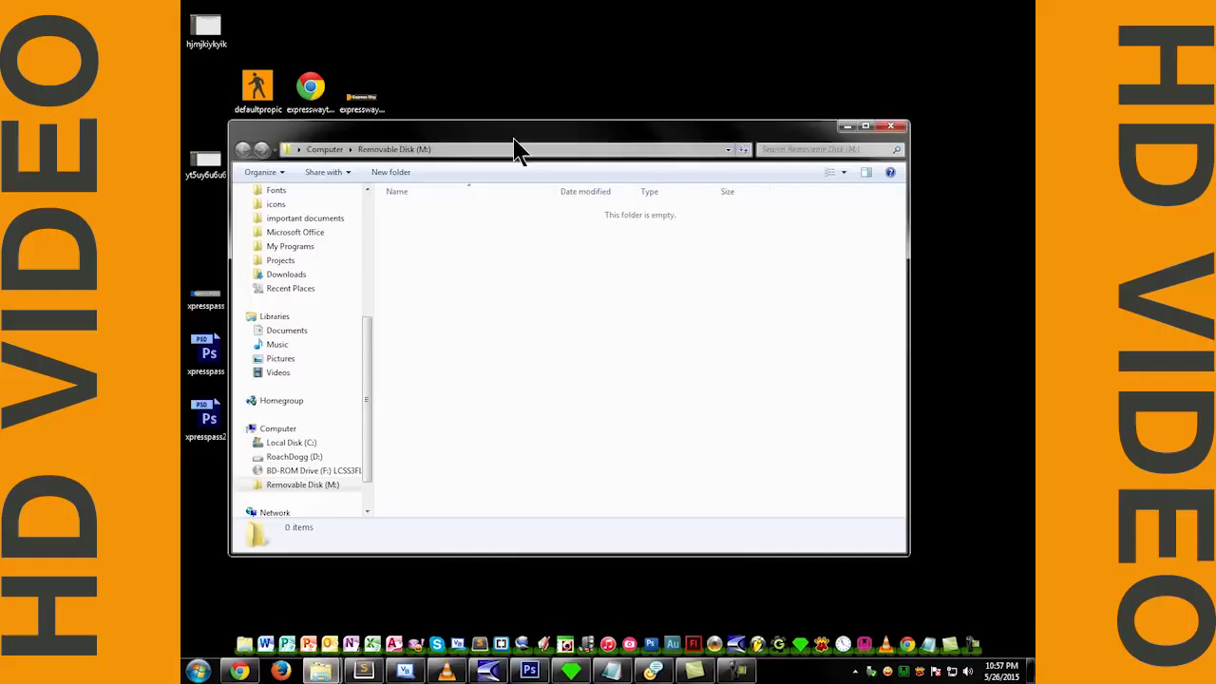
drag(514, 147, 561, 151)
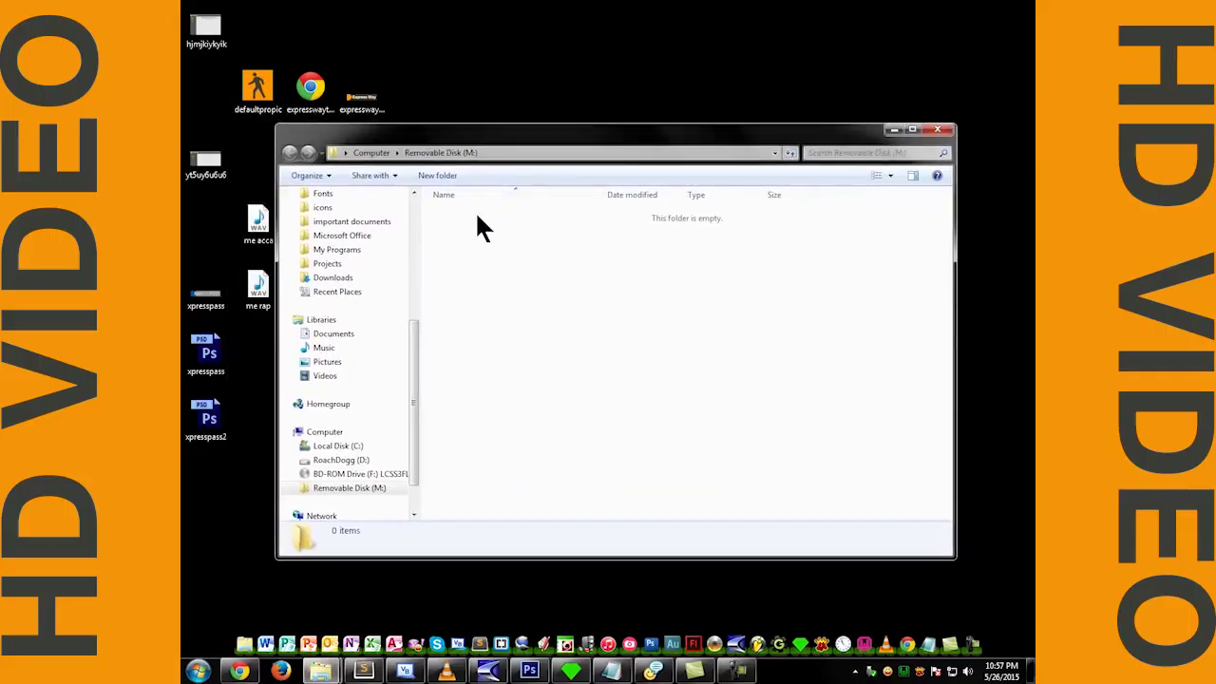
click(938, 129)
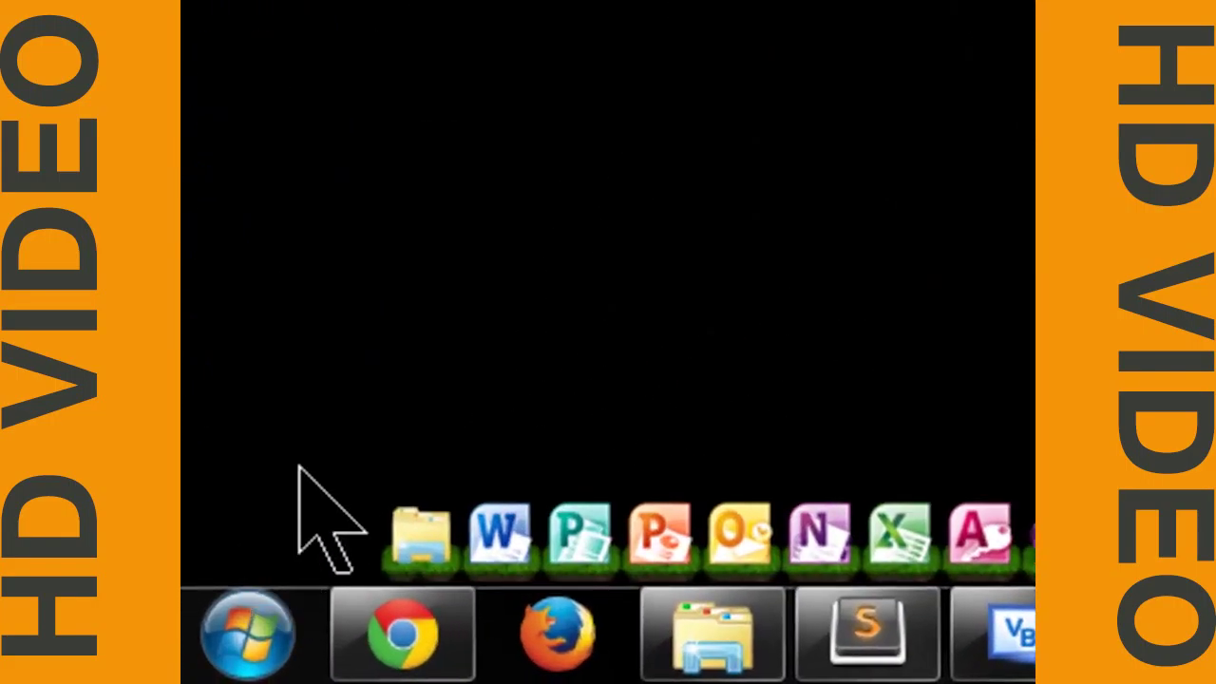
Open Removable Disk (M:) from the Computer drive overview, dismissing the AutoPlay prompt
click(249, 636)
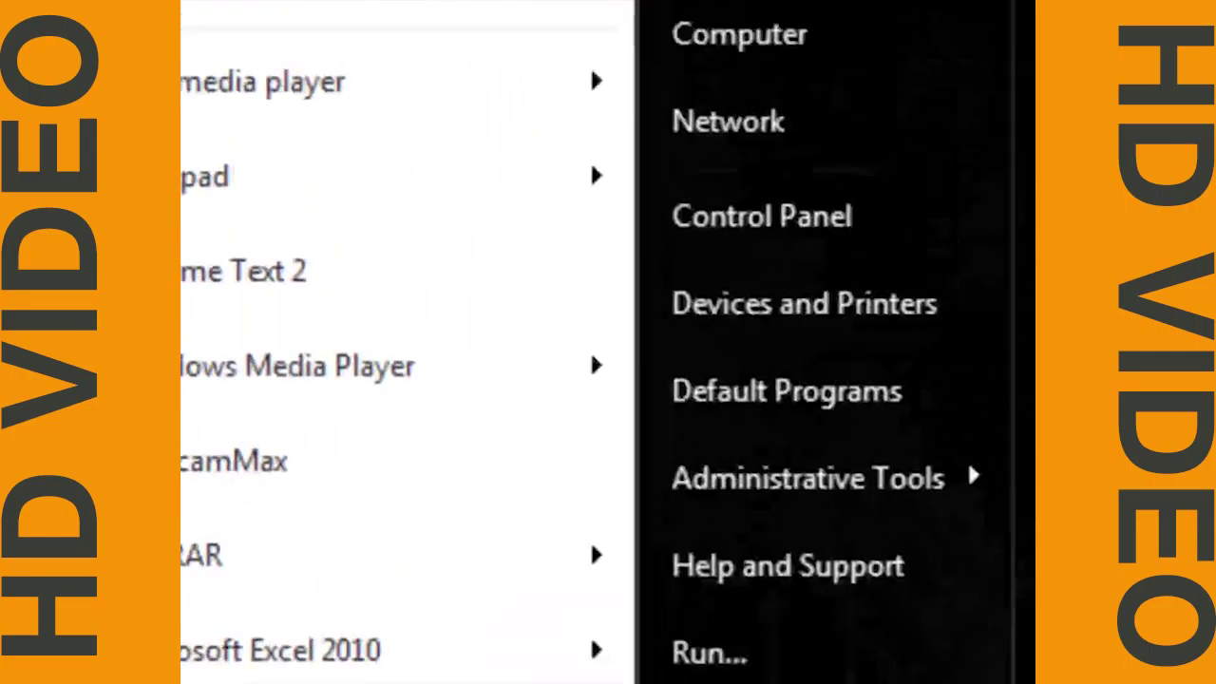
click(734, 36)
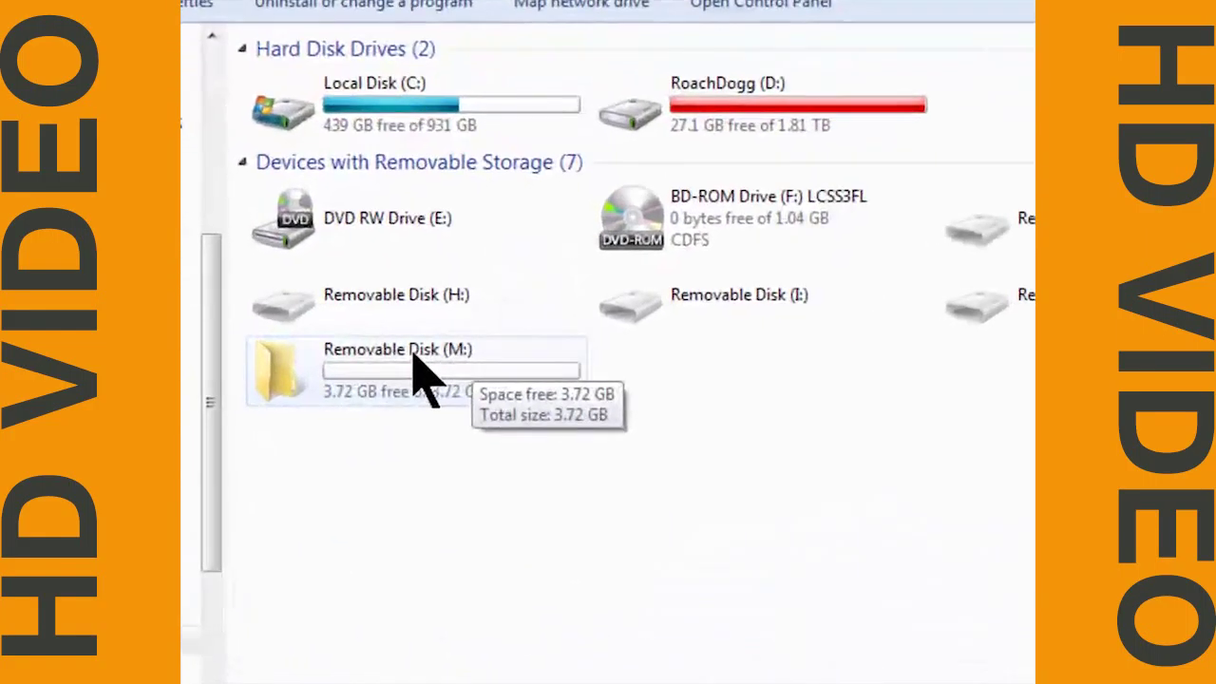
click(513, 351)
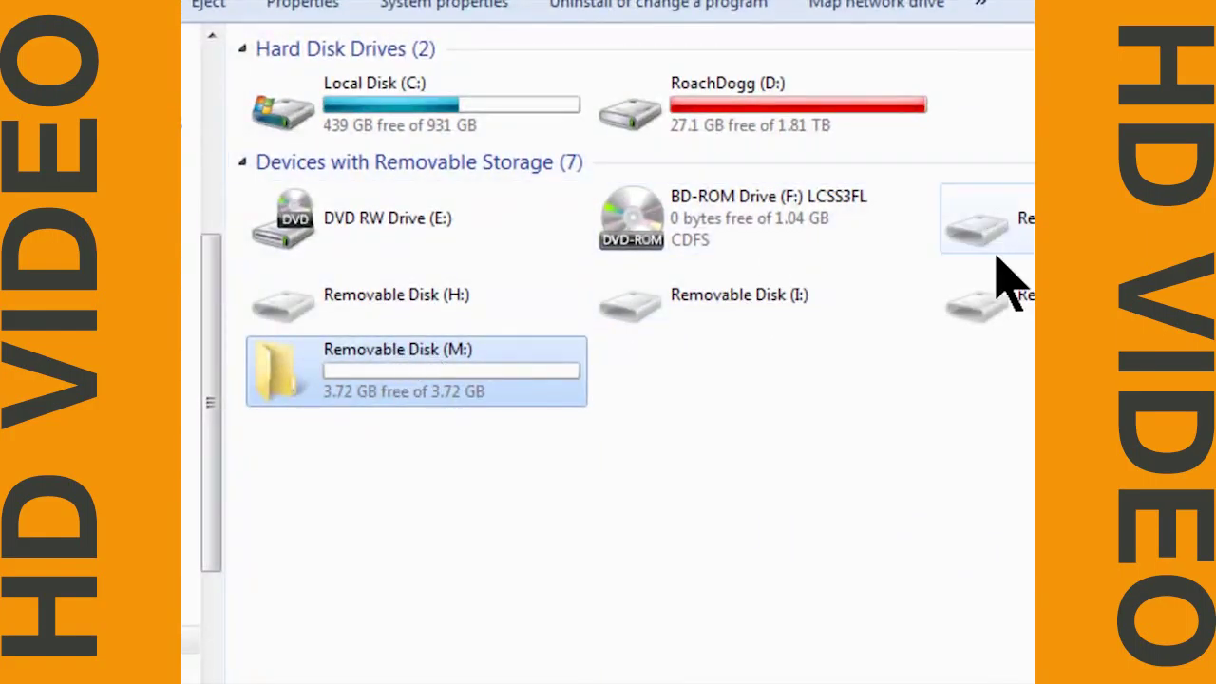
click(433, 427)
click(441, 355)
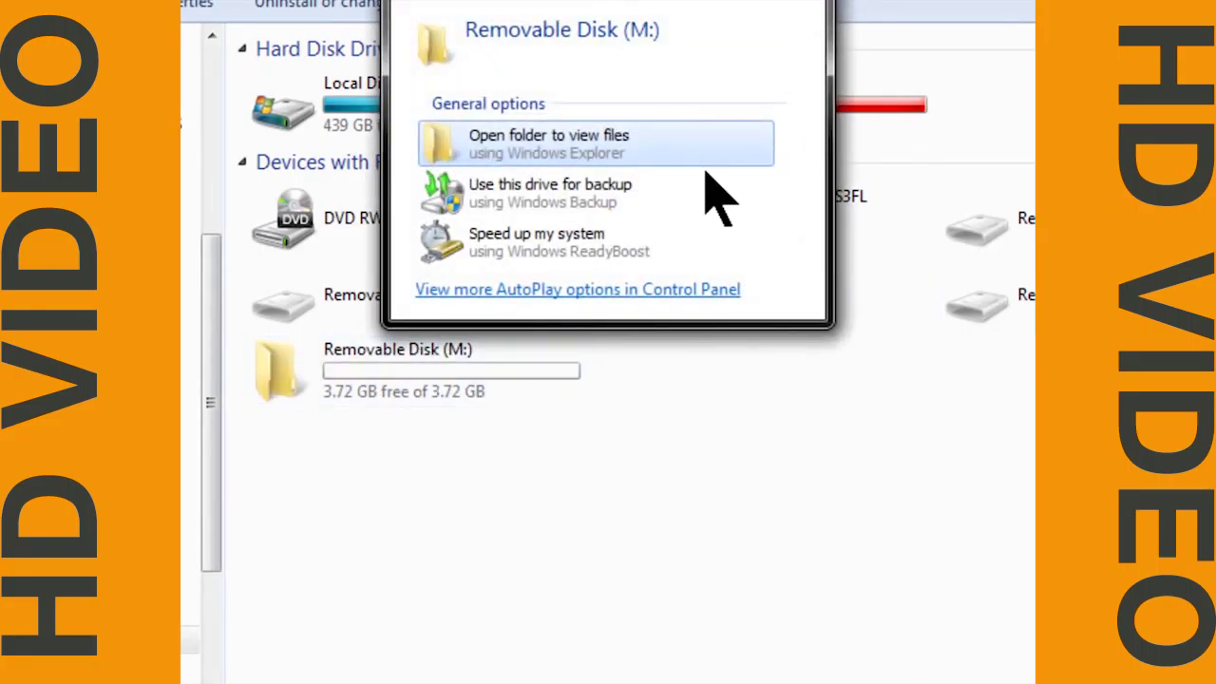
click(733, 3)
double_click(478, 399)
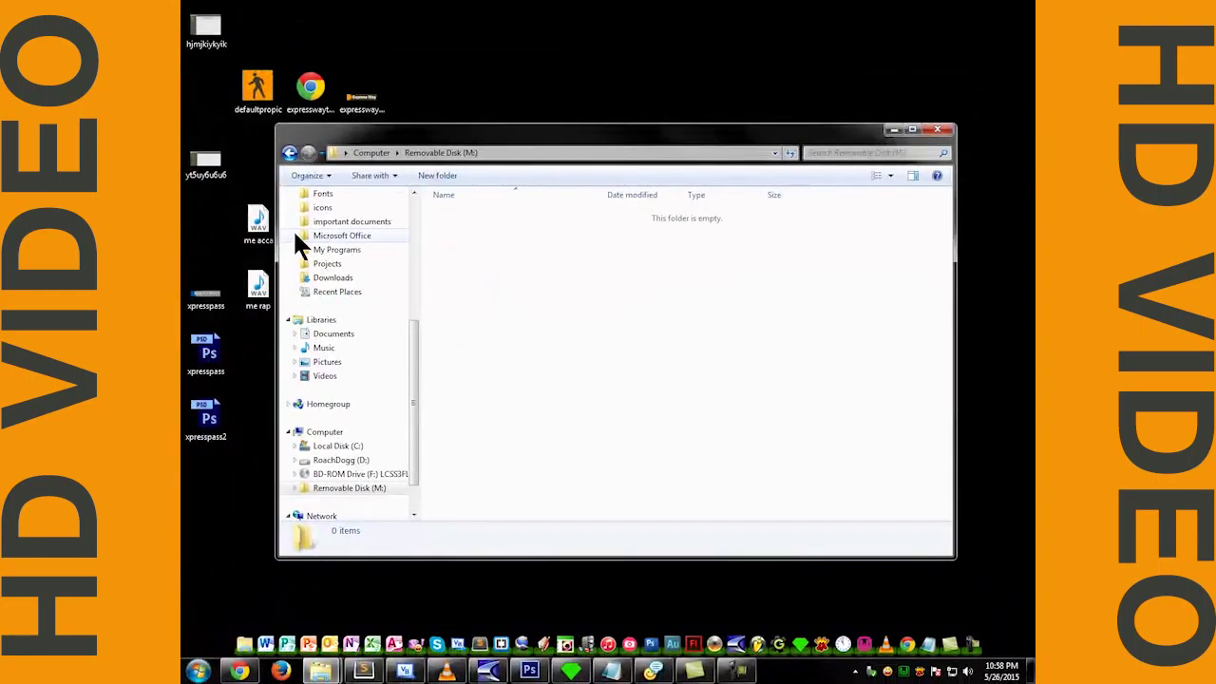
Narrow the Removable Disk (M:) window, move it toward the desktop's edge, and bring up the Photo Album folder beside it
drag(277, 232, 402, 230)
drag(572, 159, 629, 114)
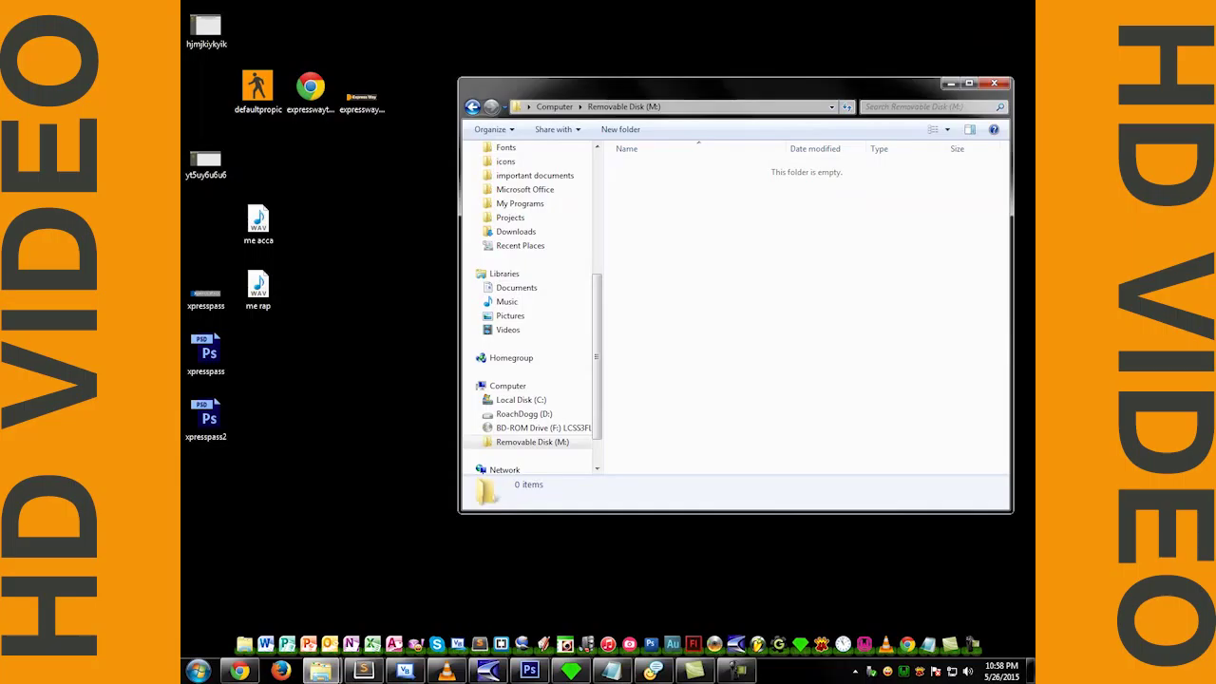
drag(602, 117, 347, 135)
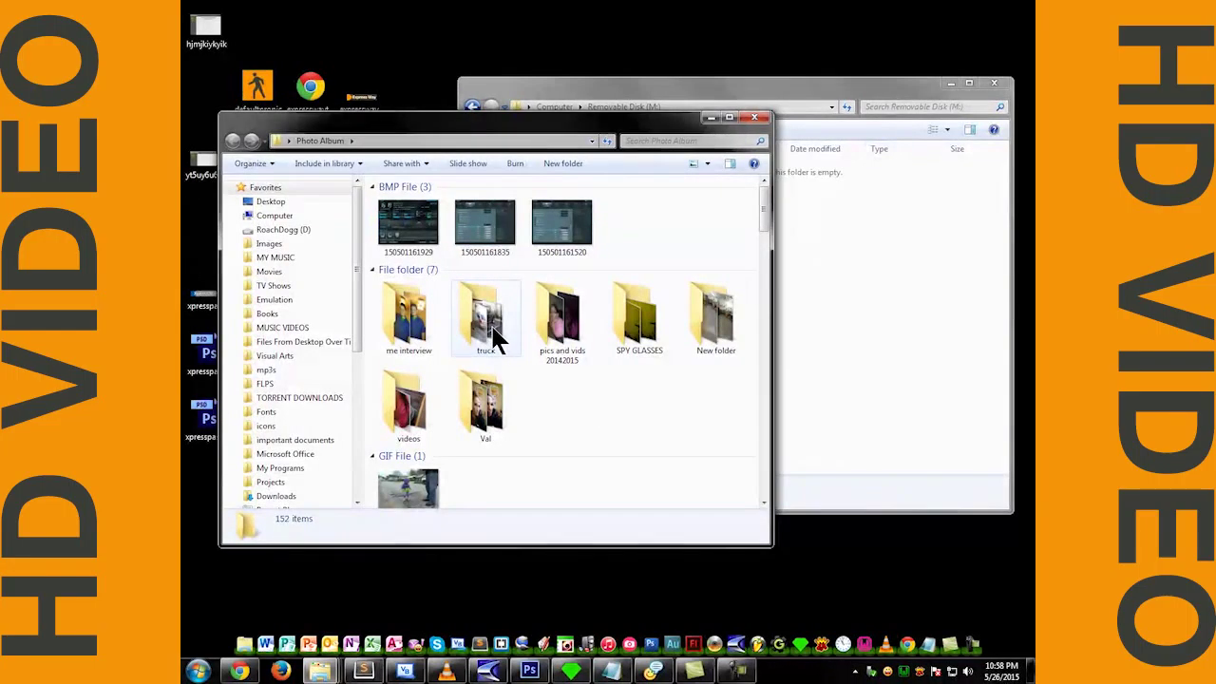
Look through the Photo Album folder and resize both folder windows so they sit side by side without overlapping
scroll(494, 385, down, 3)
scroll(496, 354, down, 3)
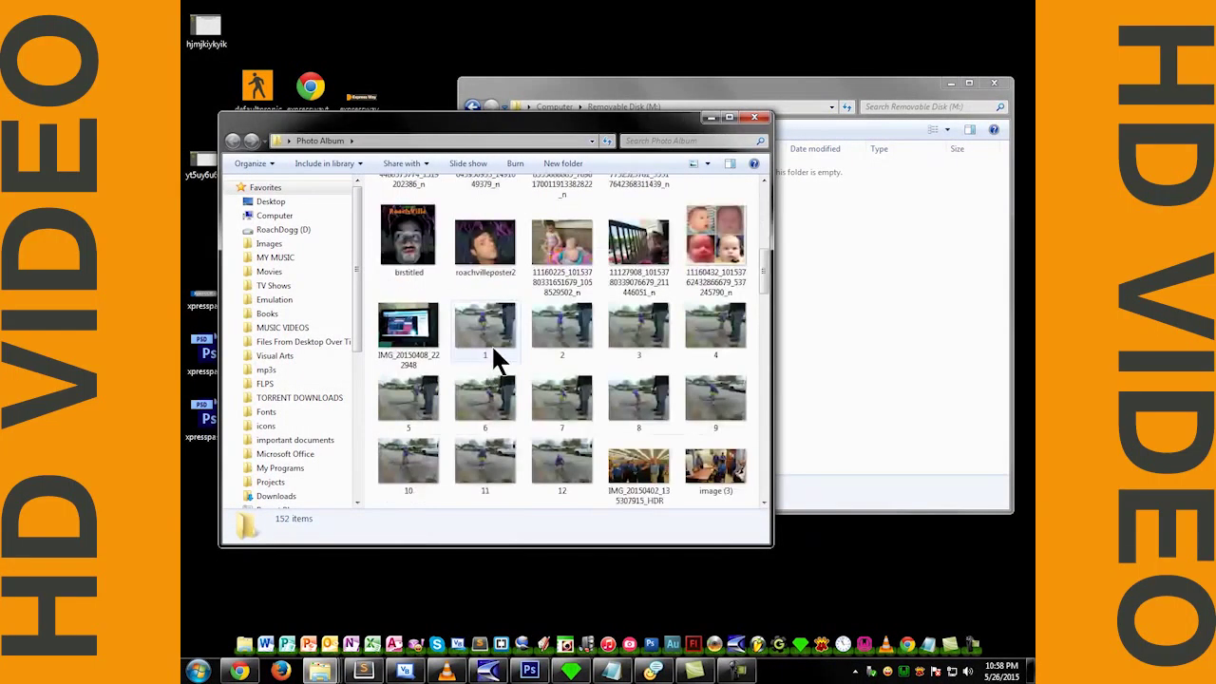
scroll(494, 359, up, 4)
scroll(494, 369, up, 2)
scroll(545, 375, down, 6)
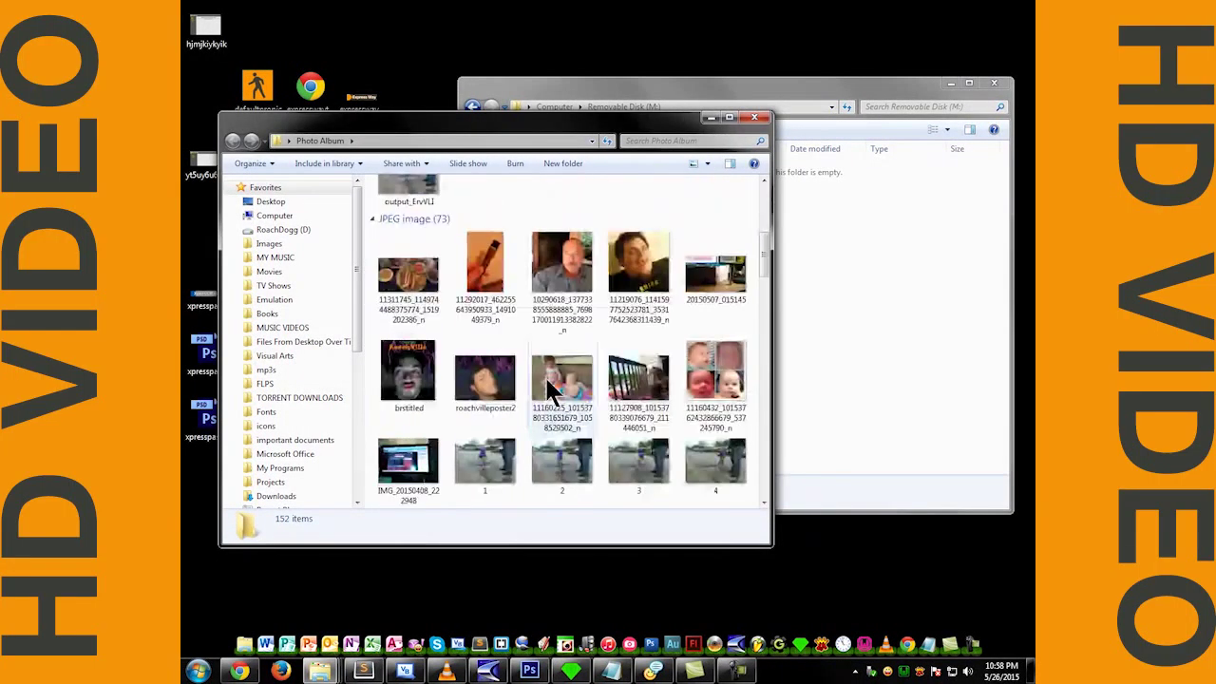
drag(771, 182, 637, 176)
click(670, 102)
drag(472, 99, 661, 100)
click(521, 263)
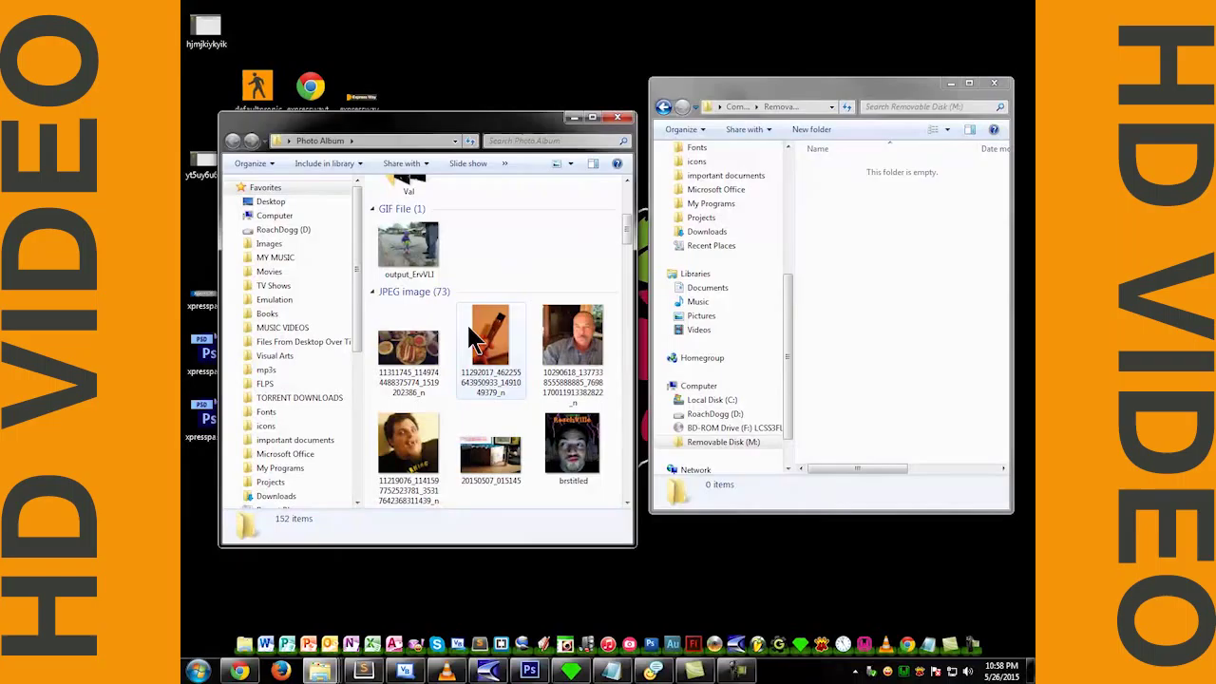
Copy the photo starting with 11219076 and a group of eleven photos including images 1 to 7 to Removable Disk (M:)
scroll(463, 351, down, 3)
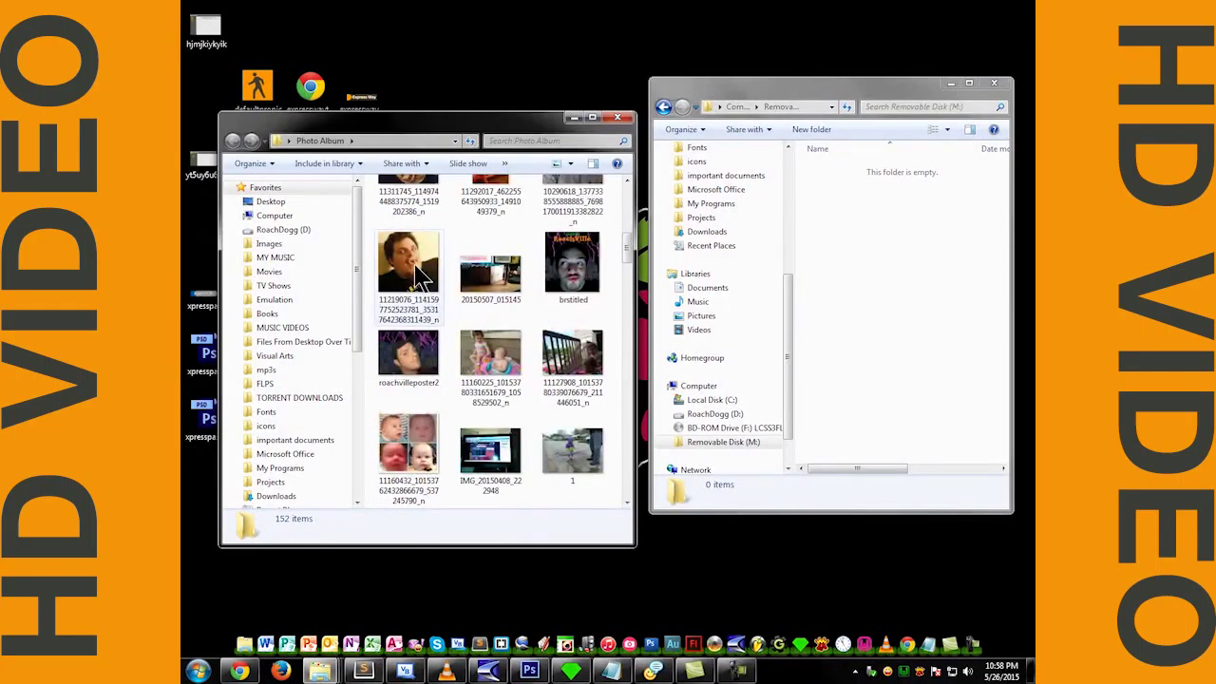
drag(416, 268, 831, 252)
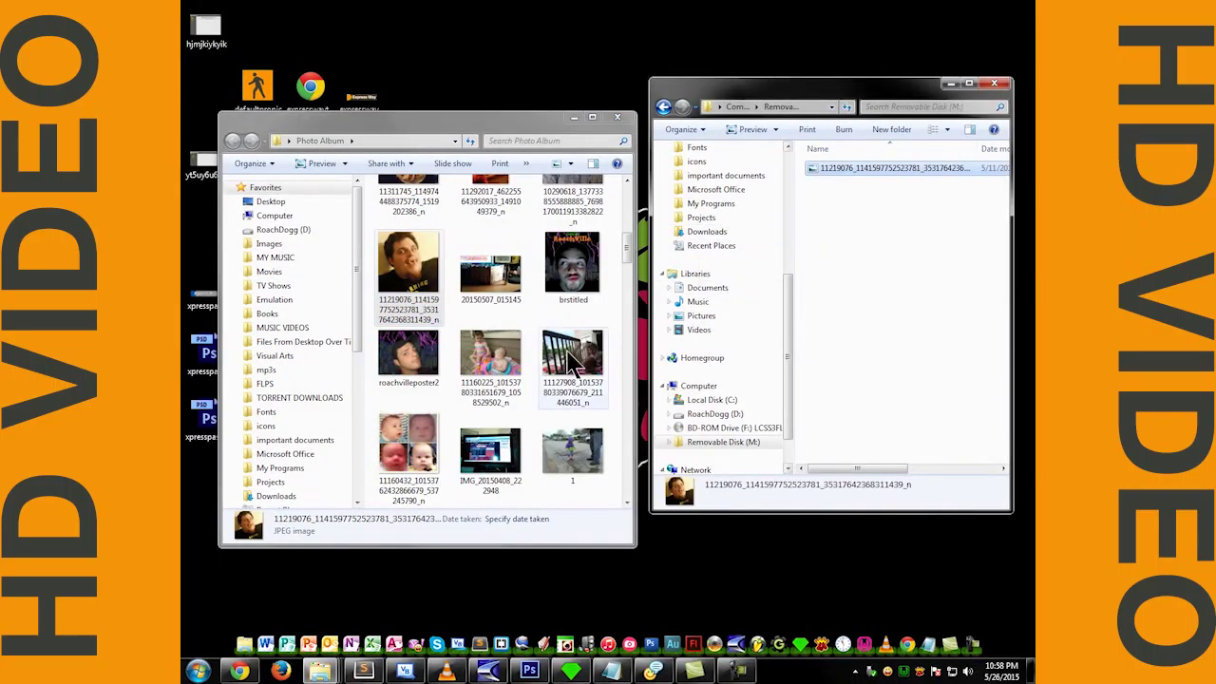
drag(626, 252, 419, 346)
drag(419, 296, 849, 242)
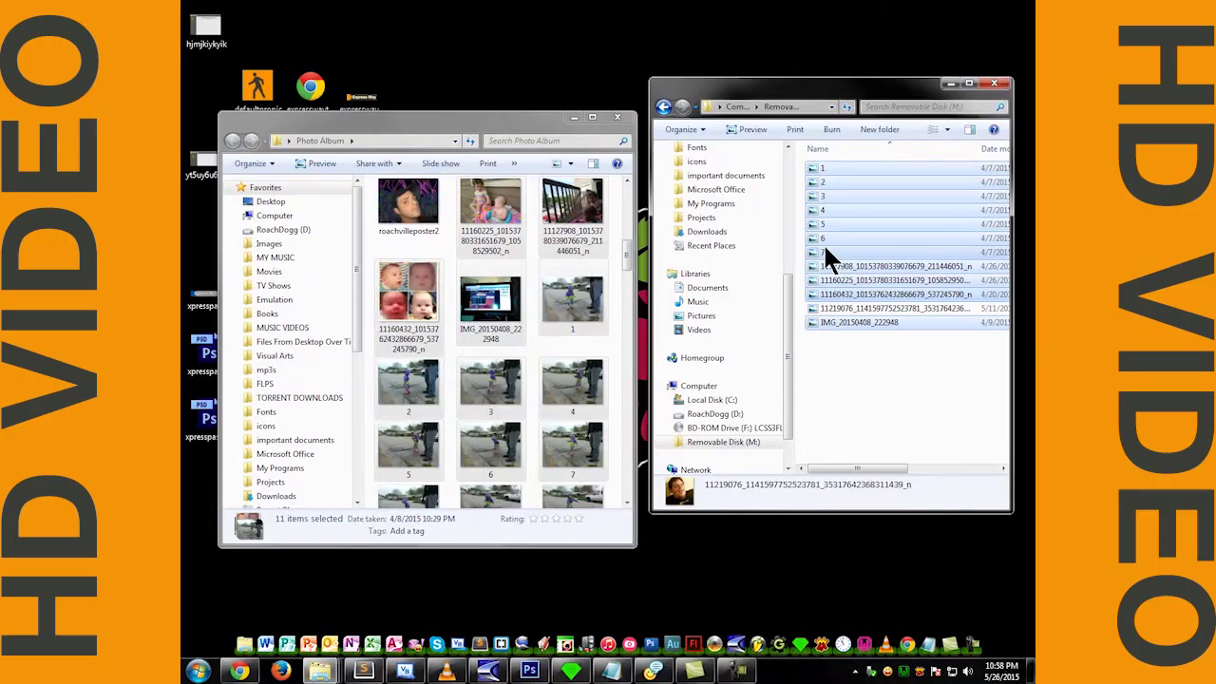
click(606, 268)
drag(627, 268, 627, 271)
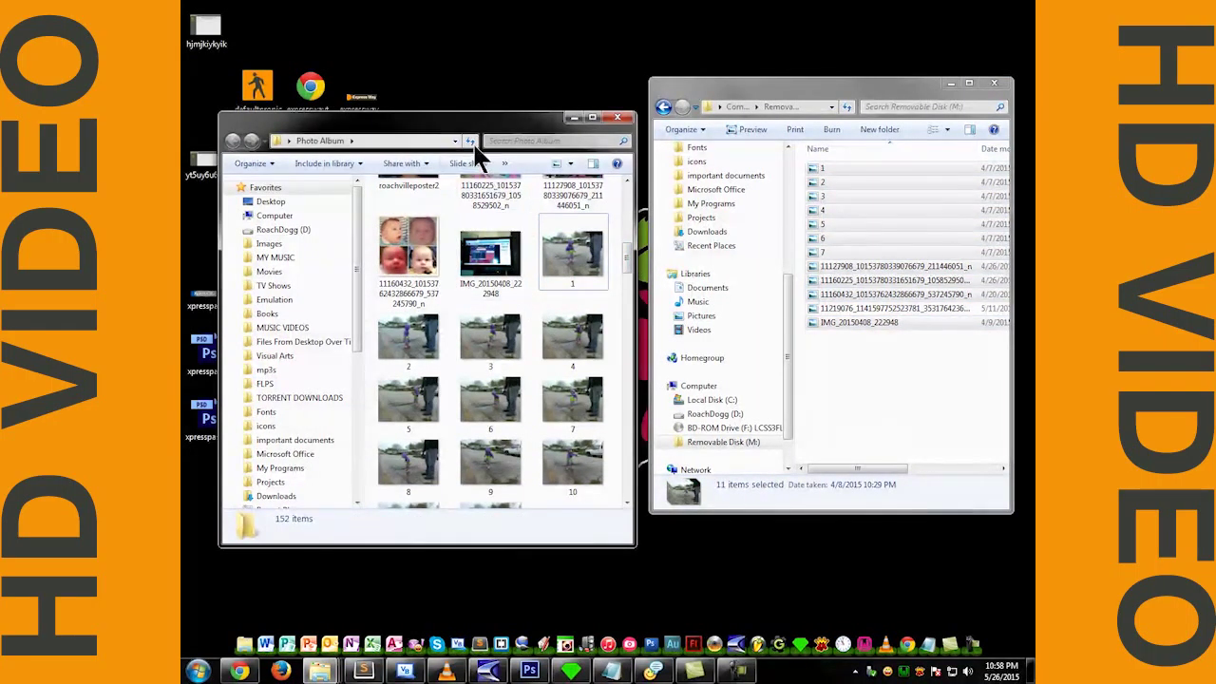
Select every item in the Photo Album folder, and clear the selection
drag(471, 128, 468, 128)
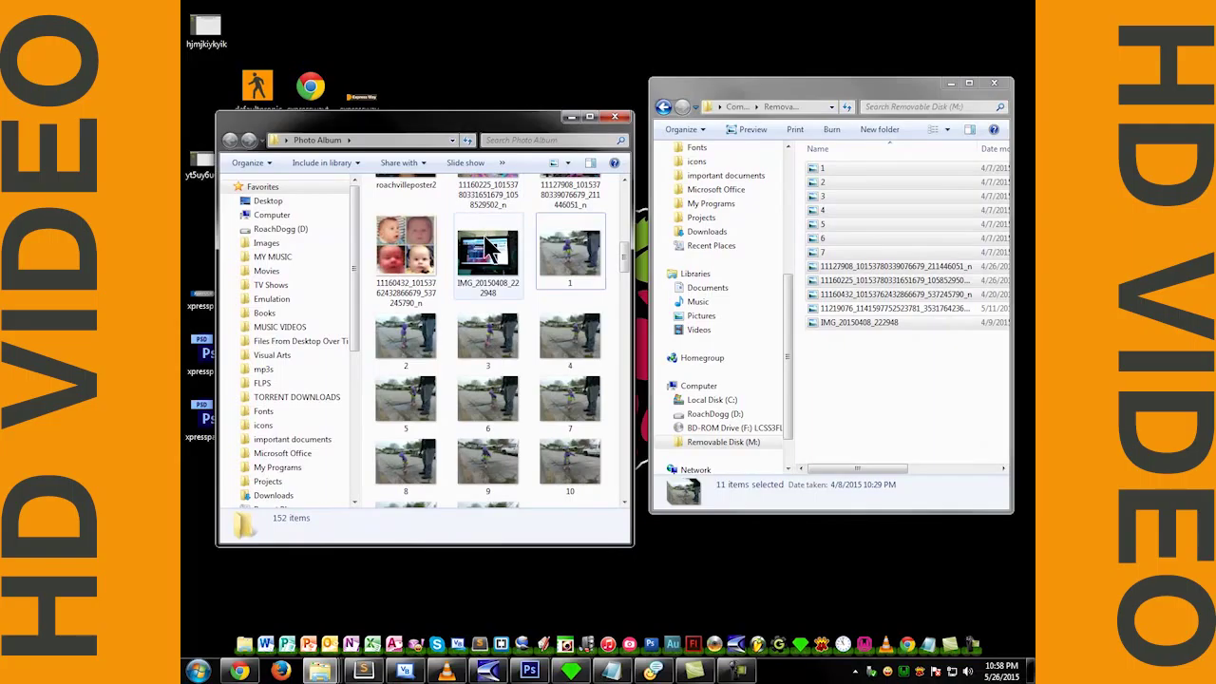
key(ctrl+a)
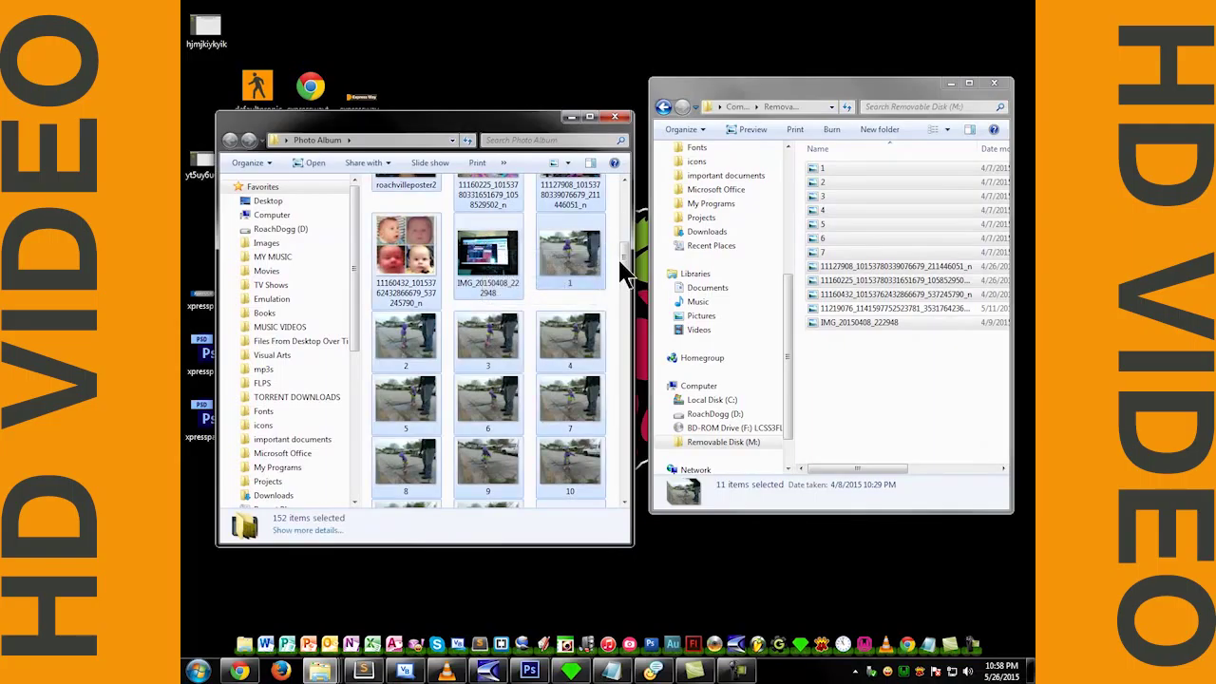
drag(621, 265, 627, 334)
click(615, 286)
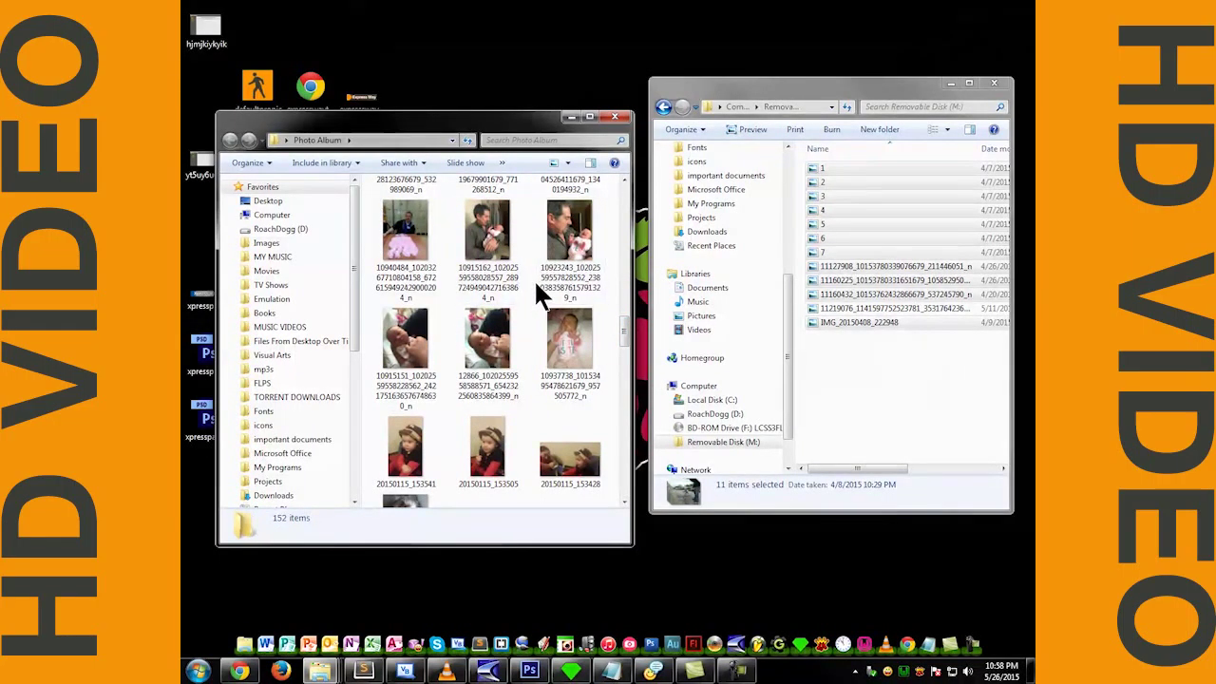
Select five non-adjacent photos in Photo Album, including 20150115_153541 and 20150115_153505, and copy them to Removable Disk (M:)
click(426, 231)
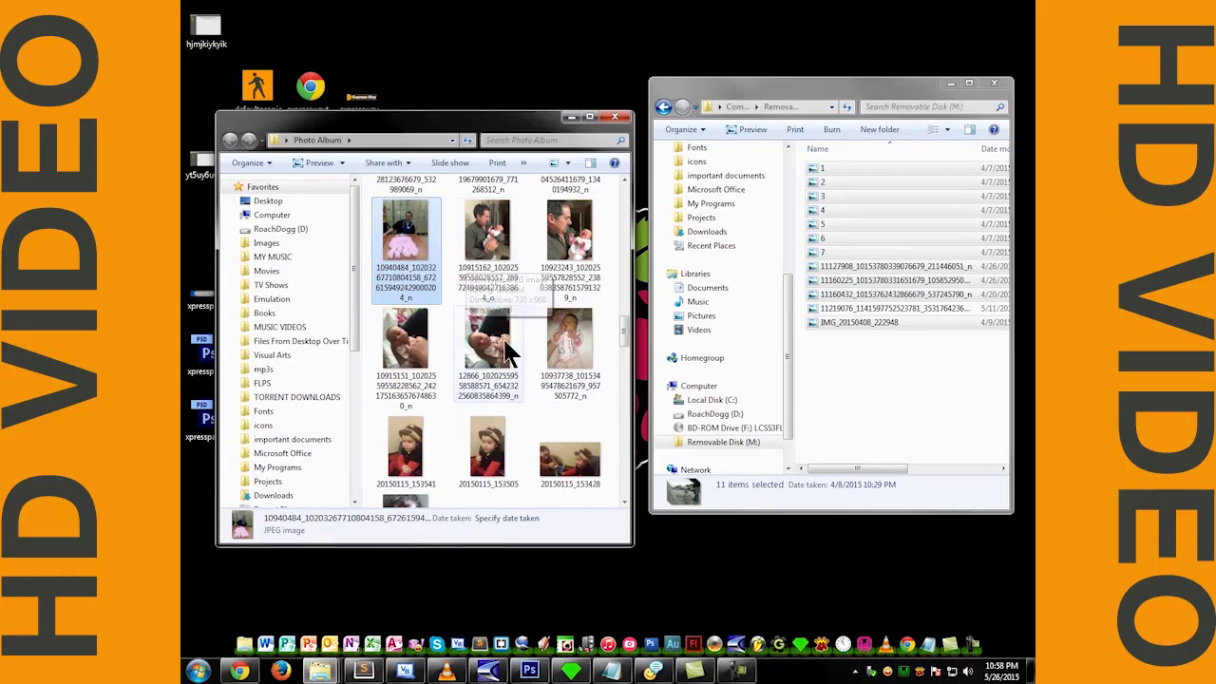
ctrl+click(518, 389)
ctrl+click(558, 350)
ctrl+click(418, 454)
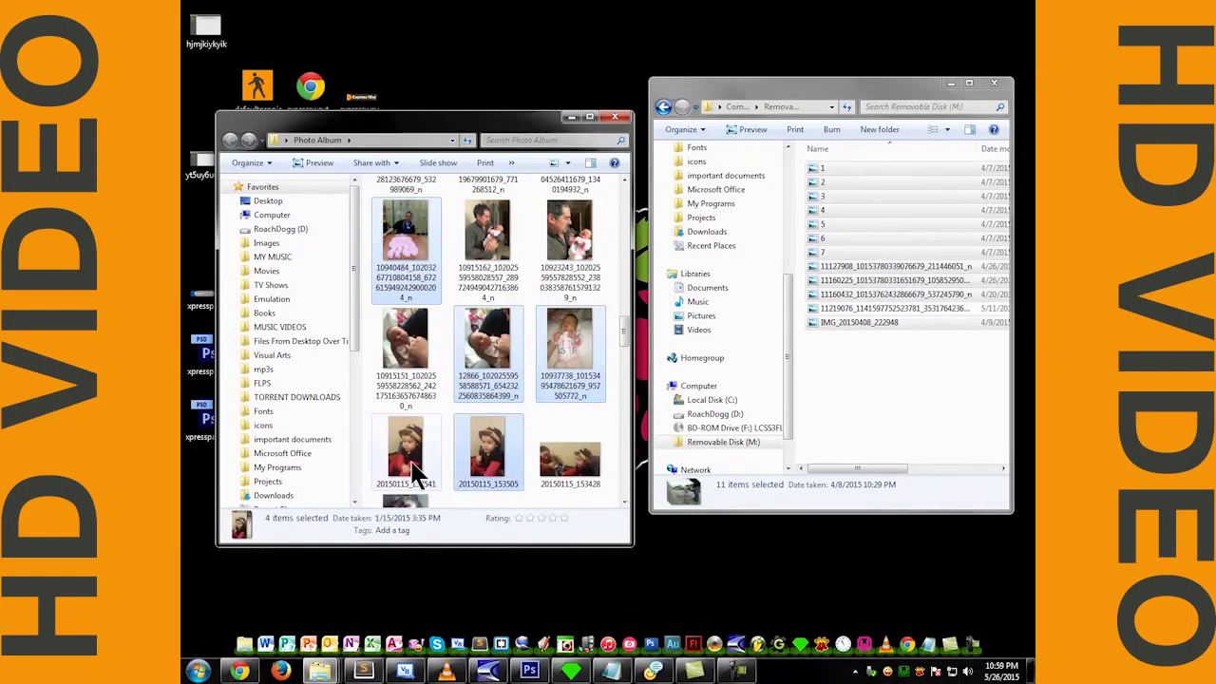
ctrl+click(503, 461)
drag(520, 380, 830, 375)
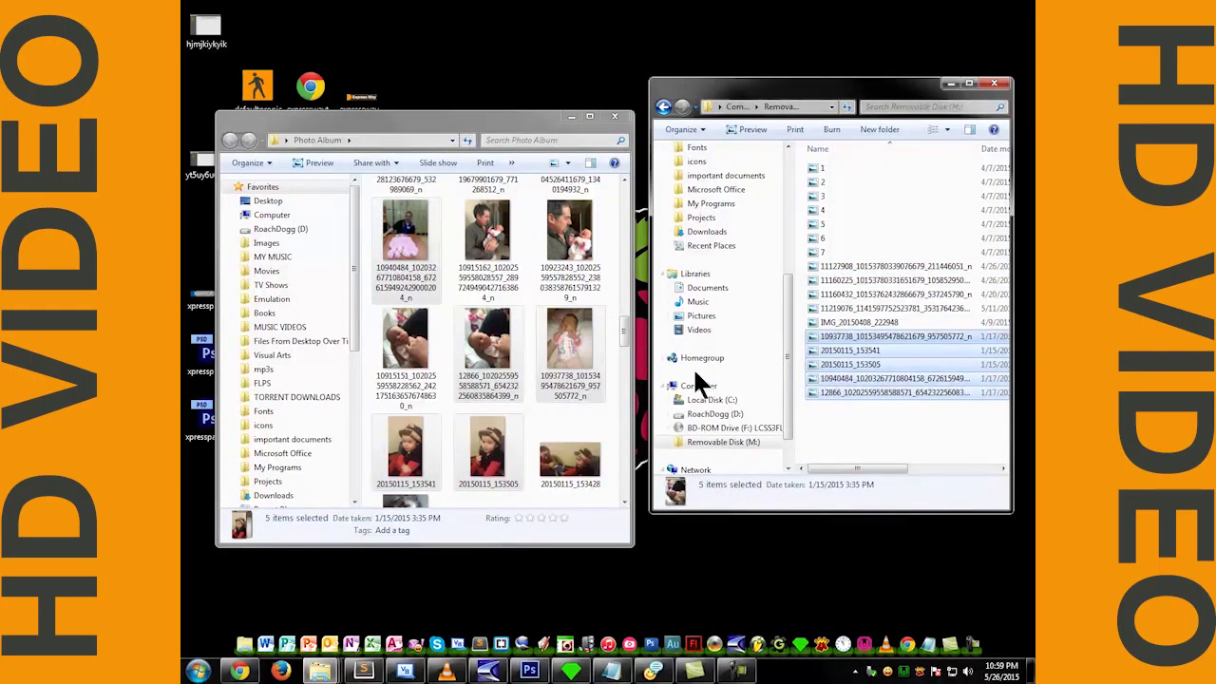
Permanently delete all 17 copied photos from Removable Disk (M:)
drag(843, 430, 814, 173)
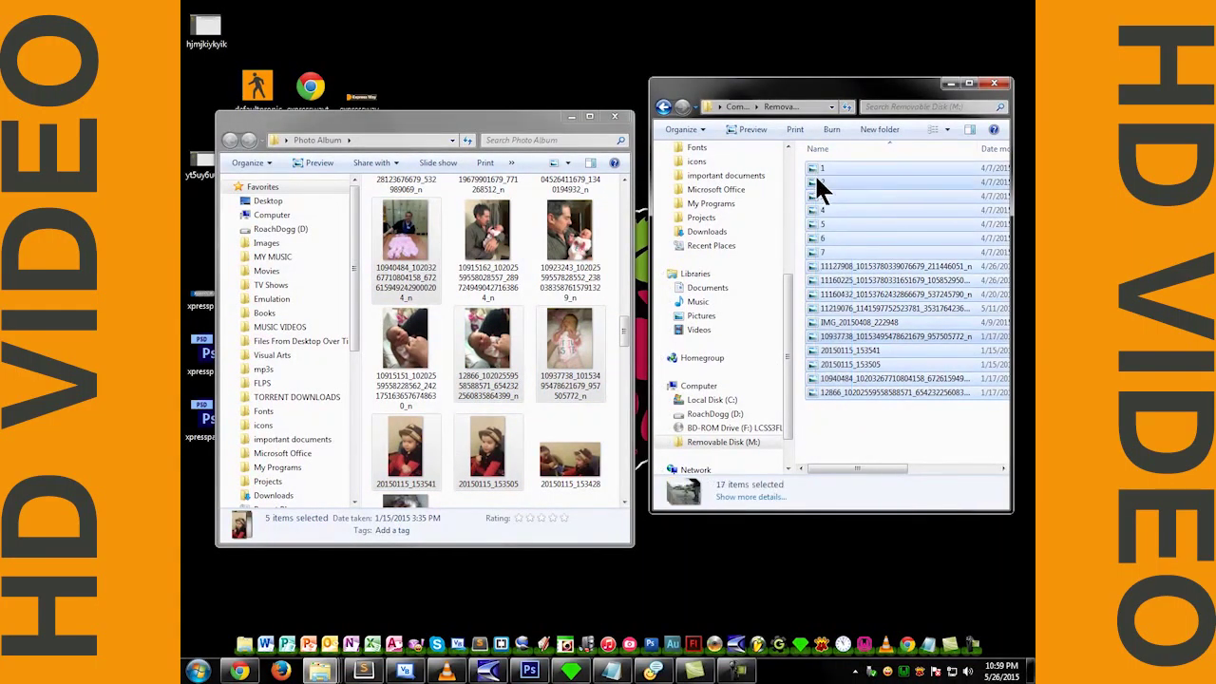
key(Delete)
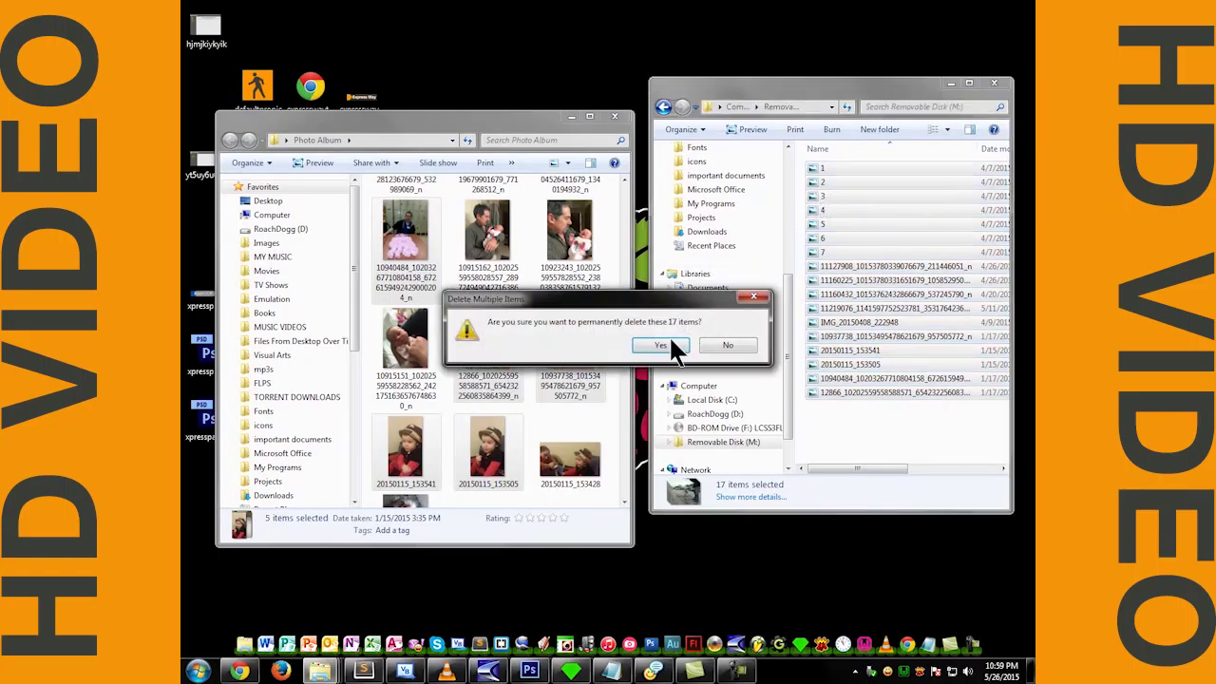
click(662, 346)
Try to copy the entire contents of the Photo Album folder to Removable Disk (M:)
click(611, 291)
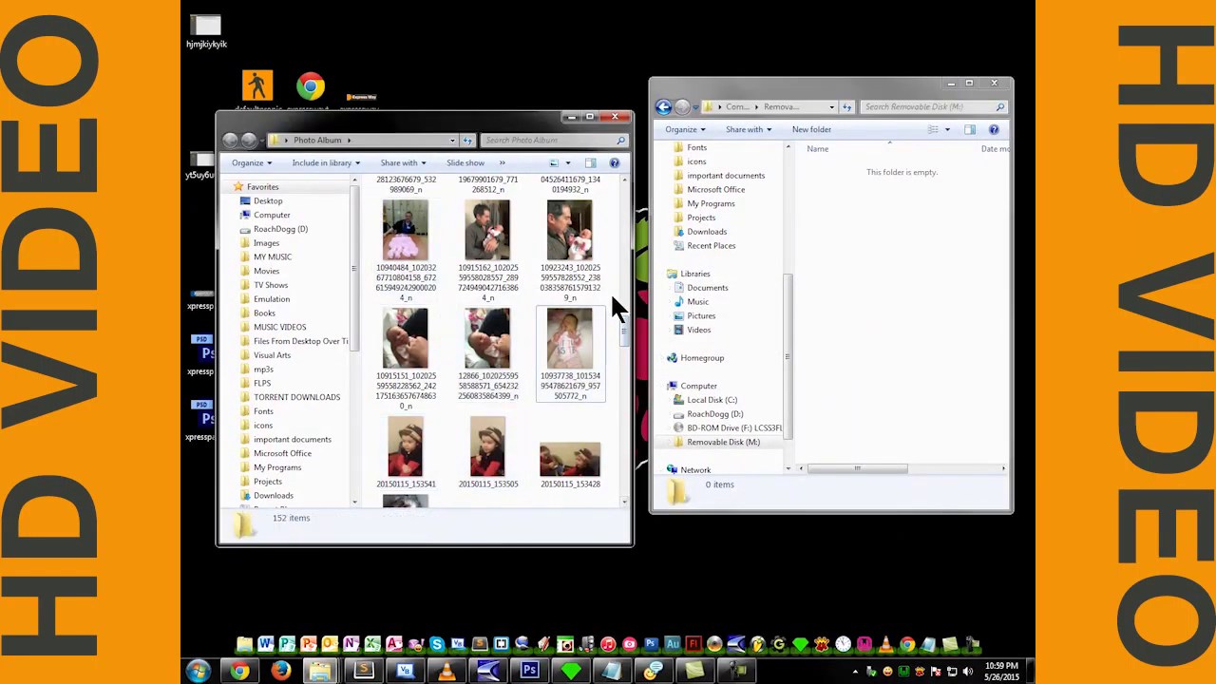
key(ctrl+a)
drag(574, 244, 842, 269)
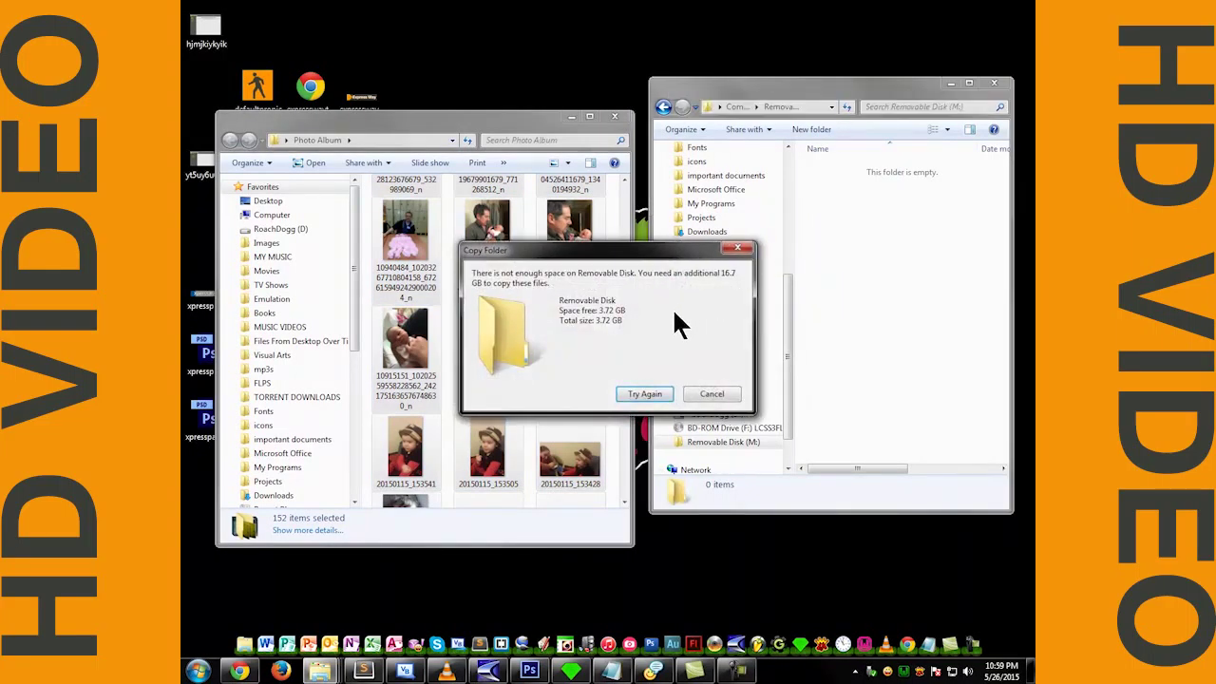
click(712, 394)
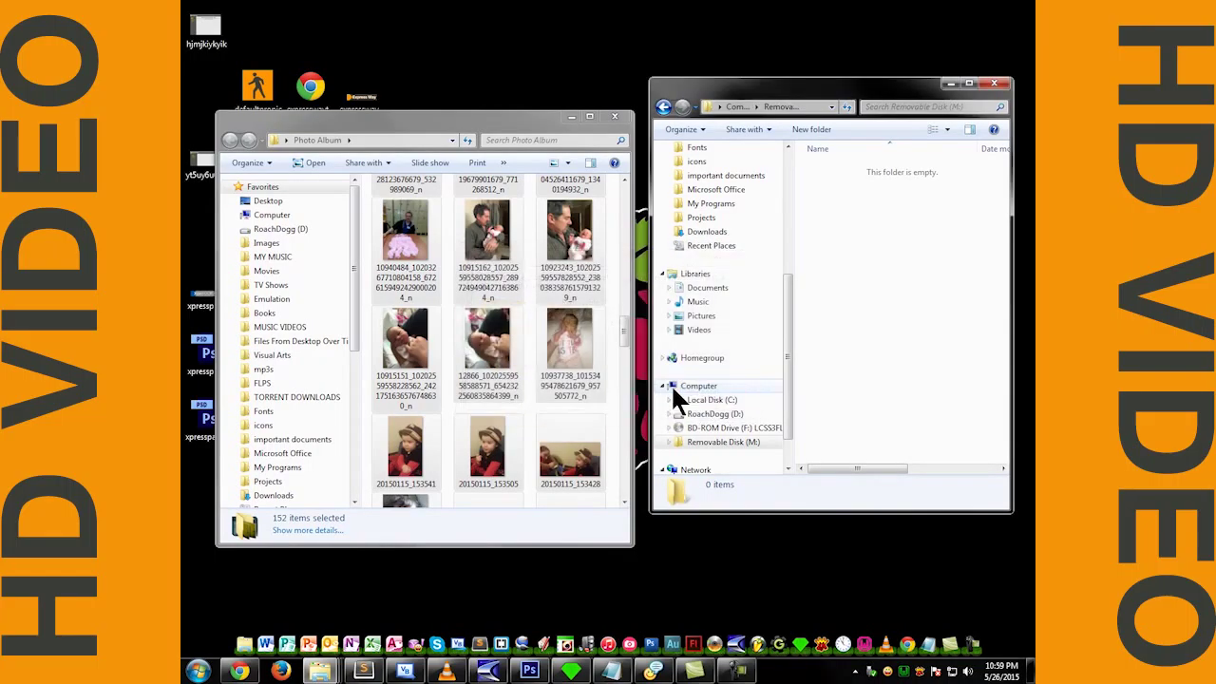
Copy the photo "smoked out 2" from Photo Album to Removable Disk (M:)
scroll(624, 328, up, 3)
click(616, 314)
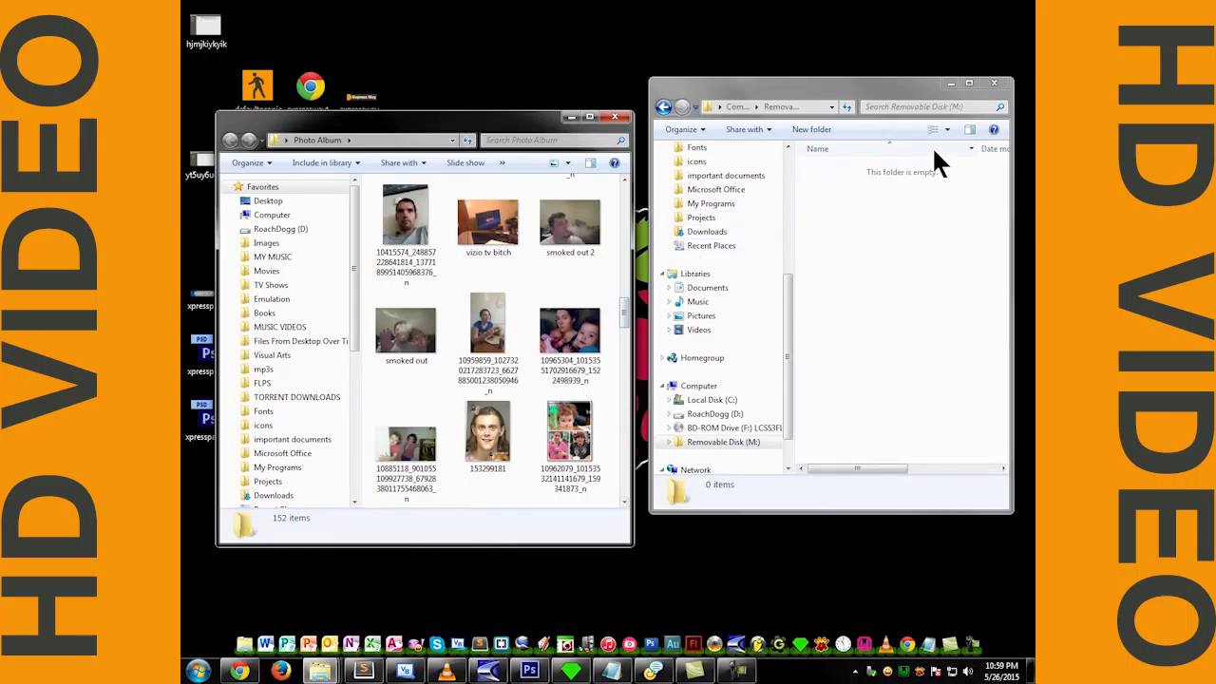
drag(604, 239, 855, 233)
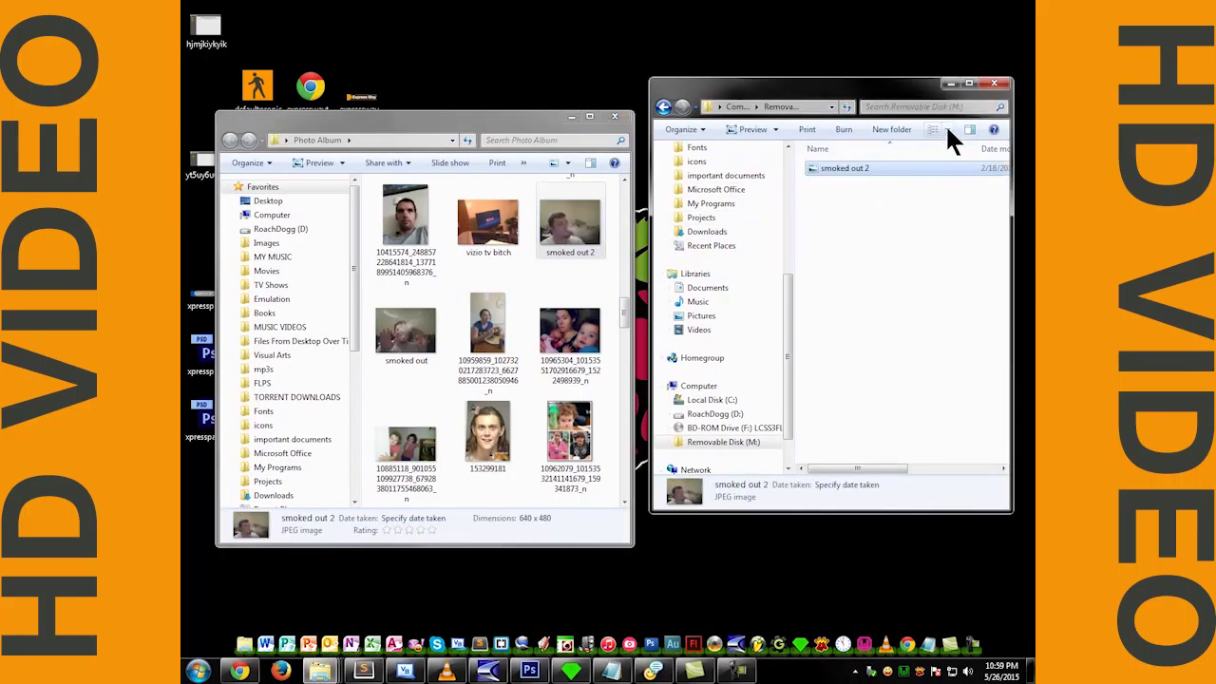
Show the files on Removable Disk (M:) as thumbnails and copy four more Photo Album pictures to it, including "smoked out"
click(947, 129)
click(978, 44)
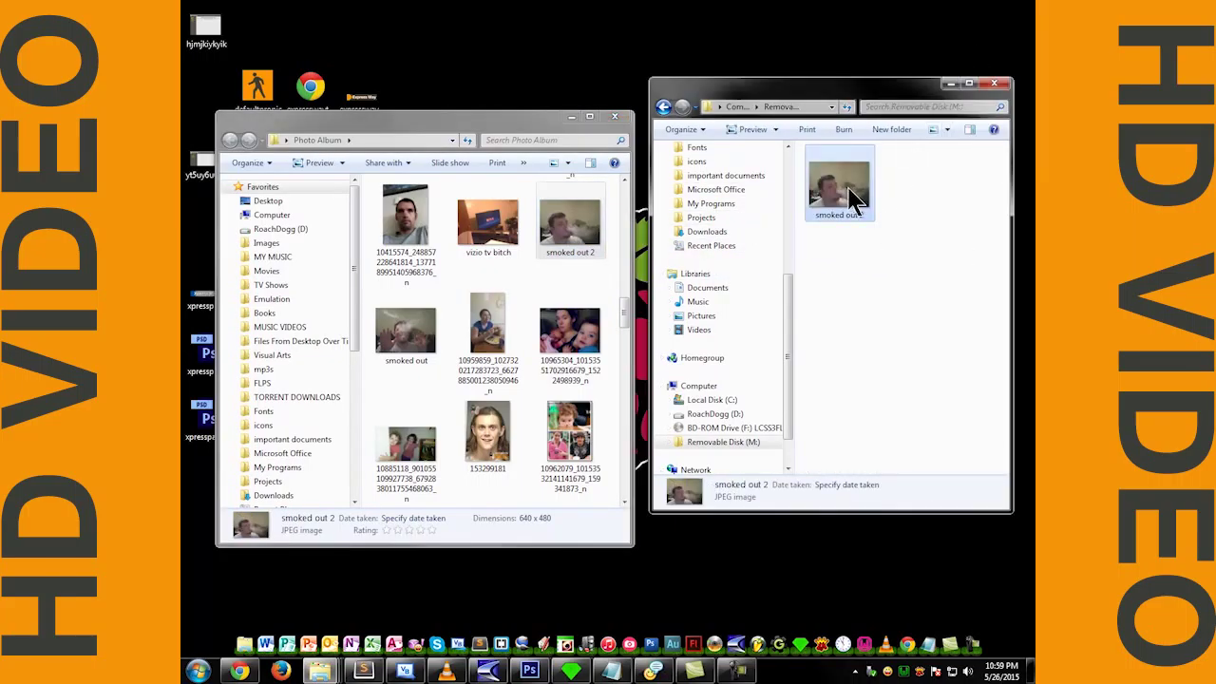
drag(613, 283, 400, 359)
drag(570, 328, 882, 299)
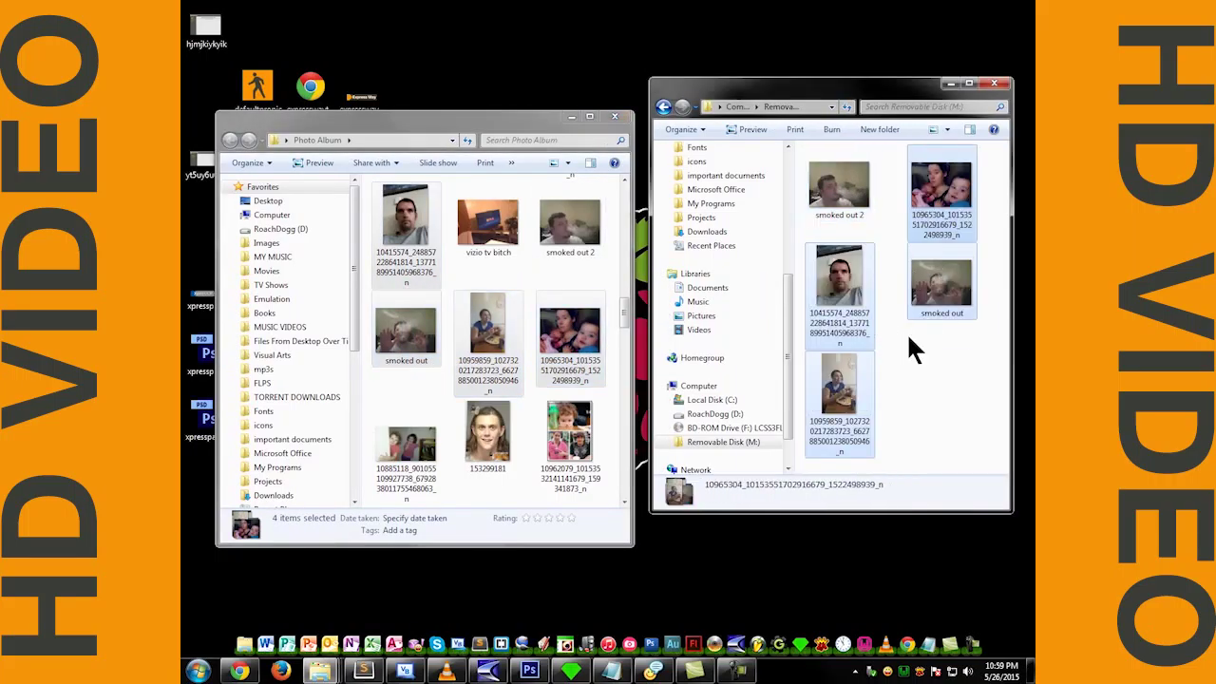
Permanently delete the five photos from Removable Disk (M:)
drag(893, 415, 841, 202)
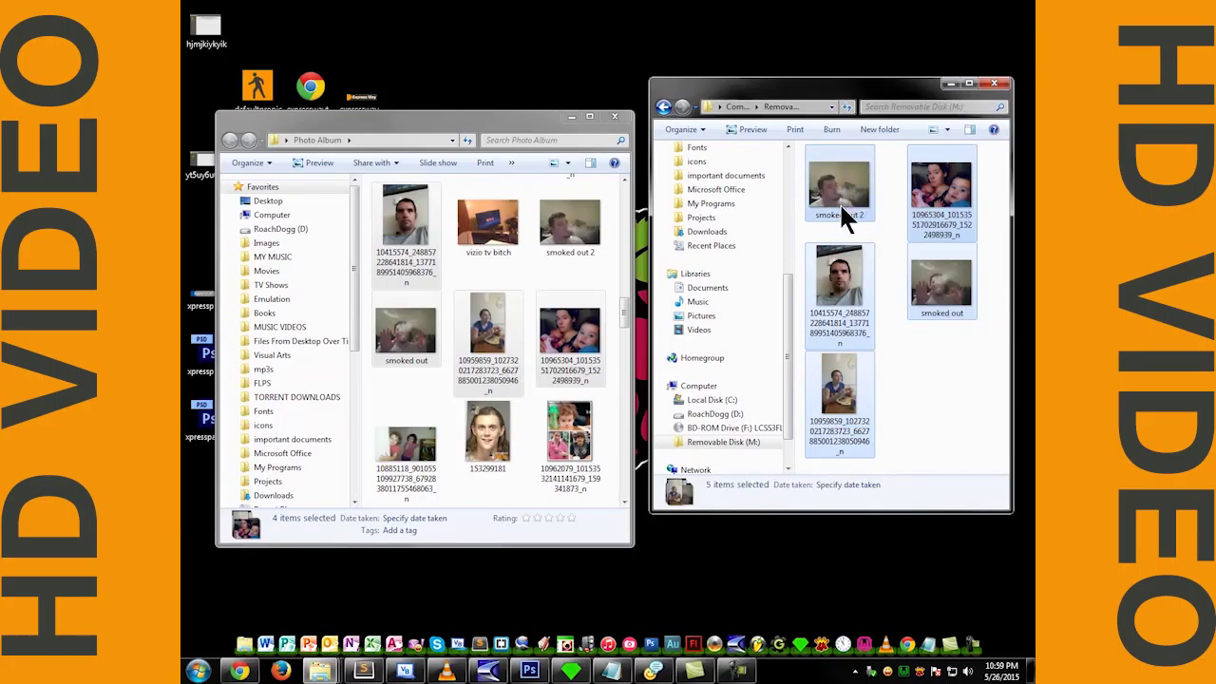
key(Delete)
click(658, 348)
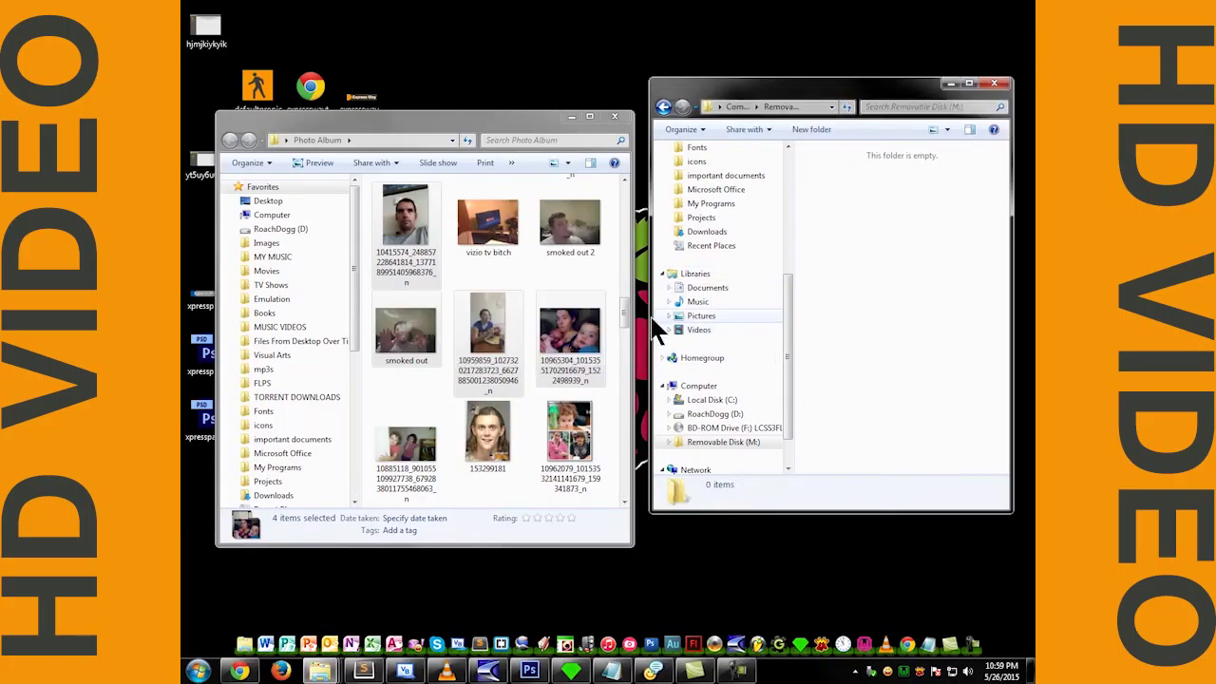
Close the Photo Album folder and move the Removable Disk (M:) window toward the middle of the desktop
click(615, 117)
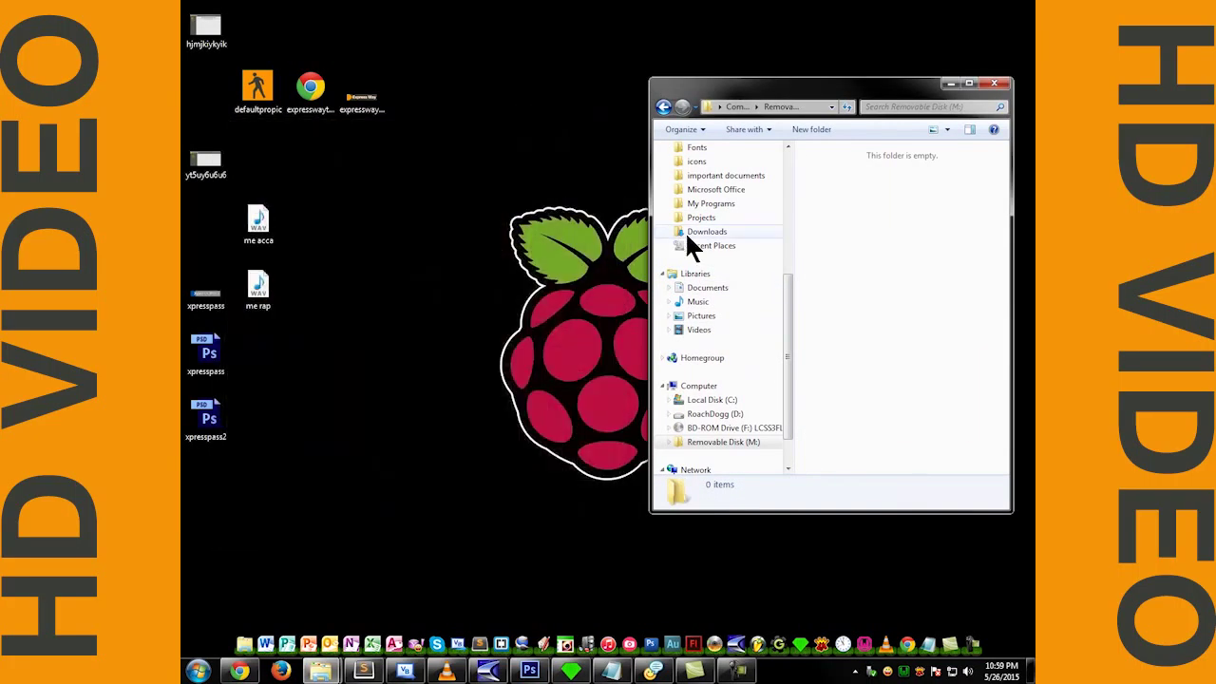
drag(735, 94, 628, 98)
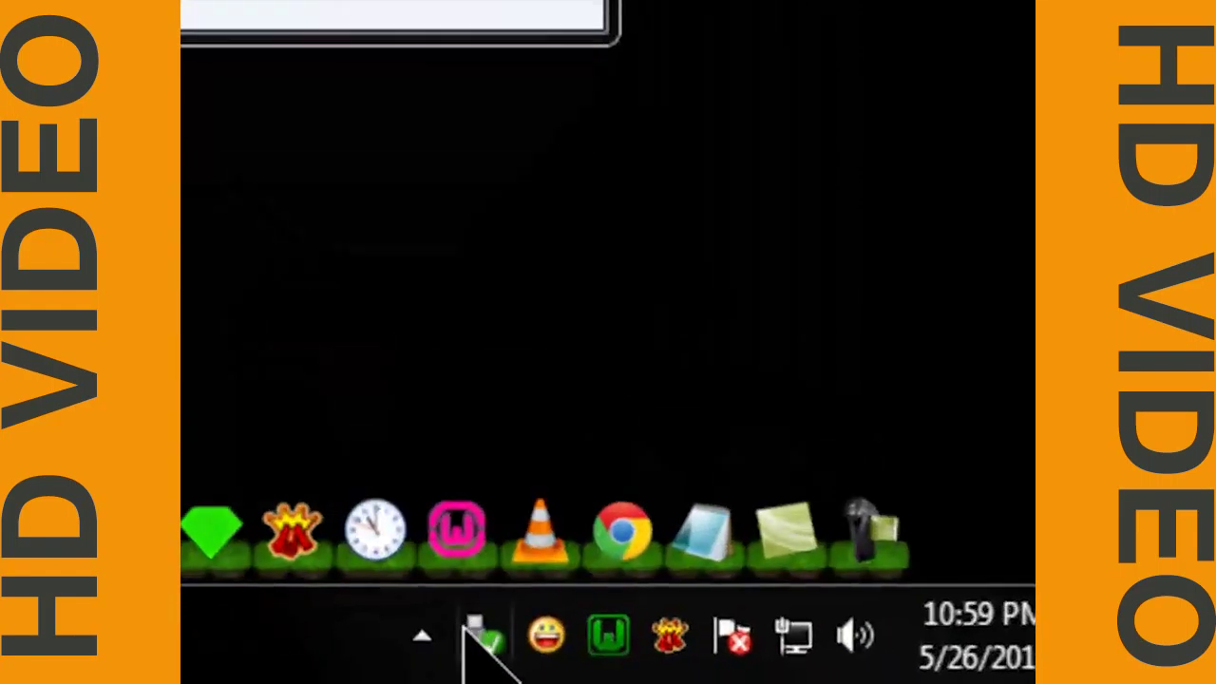
Safely eject the USB DISK Pro device, Removable Disk (M:)
click(467, 633)
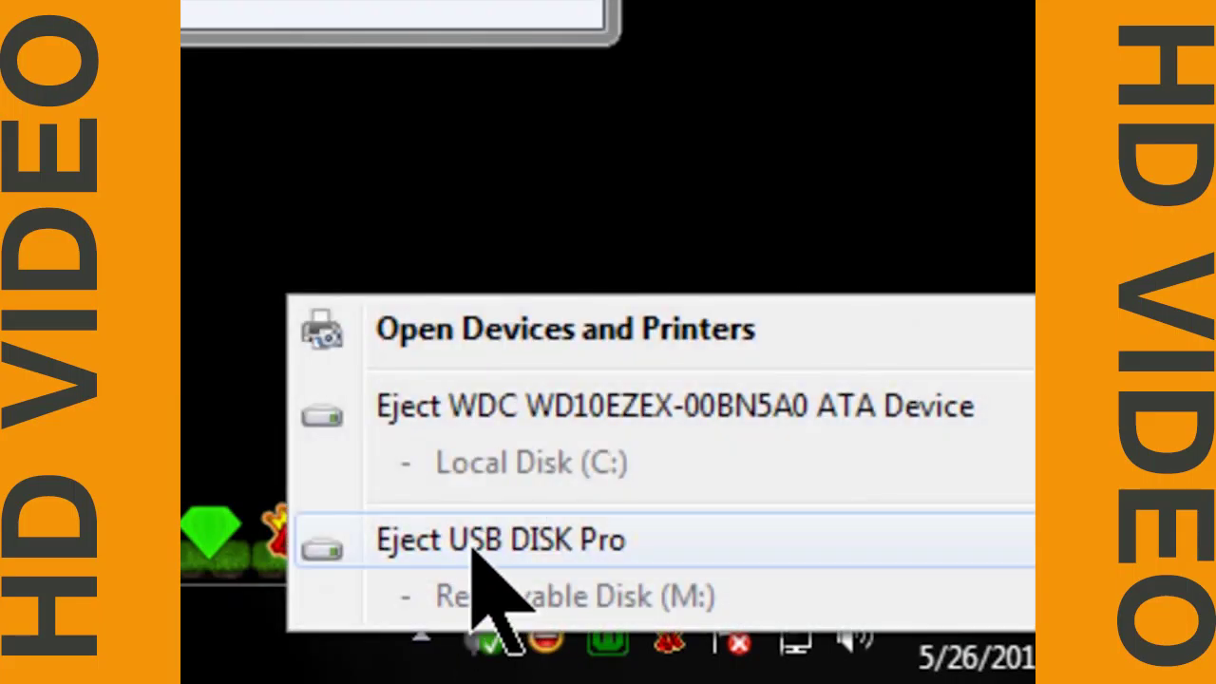
click(529, 549)
mouse_move(534, 492)
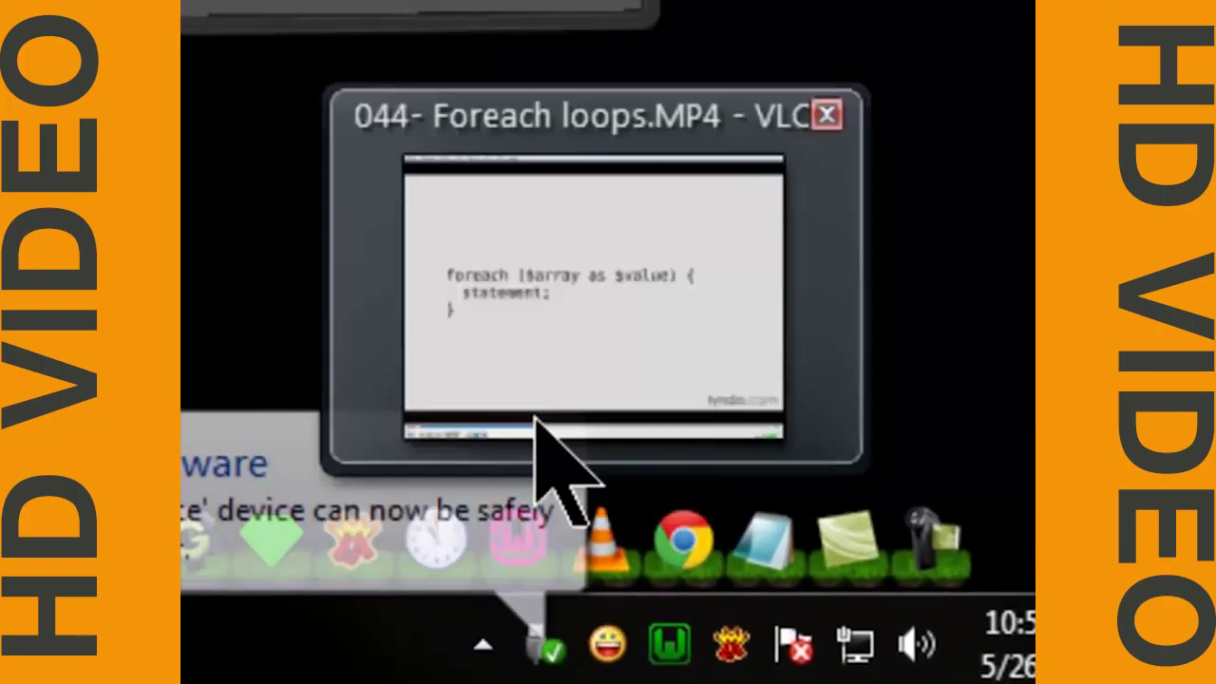